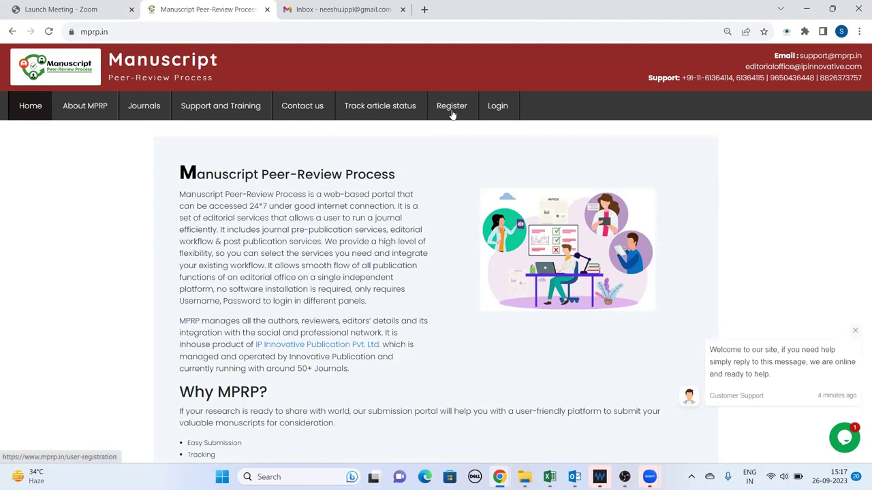
Step: Start a new registration for Indian Journal of Microbiology Research with register type Author
{"action": "left_click", "coordinate": [451, 109]}
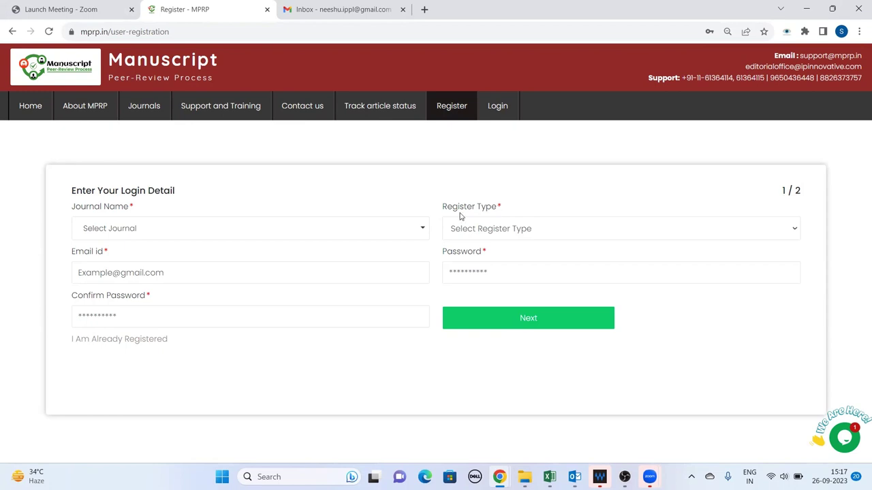
{"action": "left_click", "coordinate": [413, 232]}
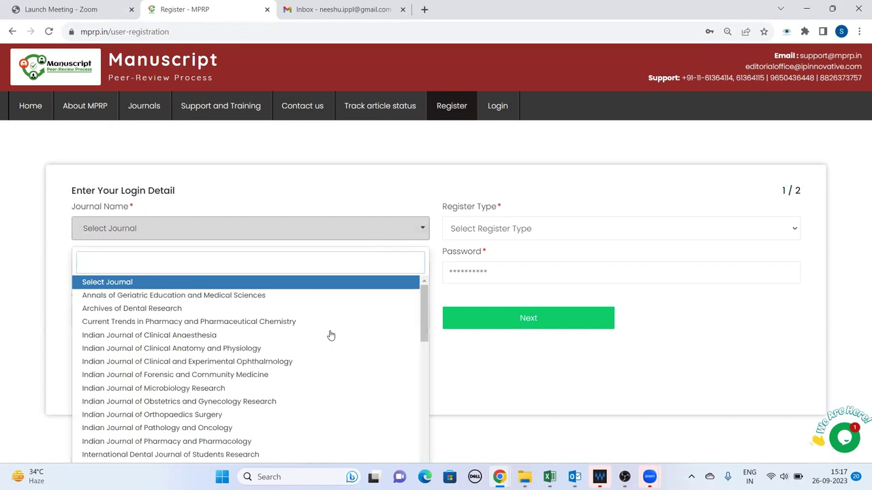
{"action": "scroll", "coordinate": [388, 329], "scroll_direction": "down", "scroll_amount": 1}
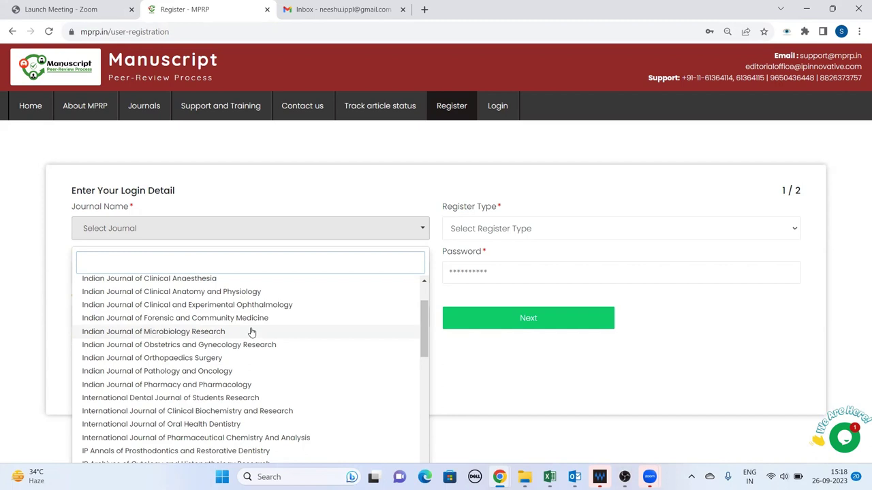
{"action": "left_click", "coordinate": [213, 332]}
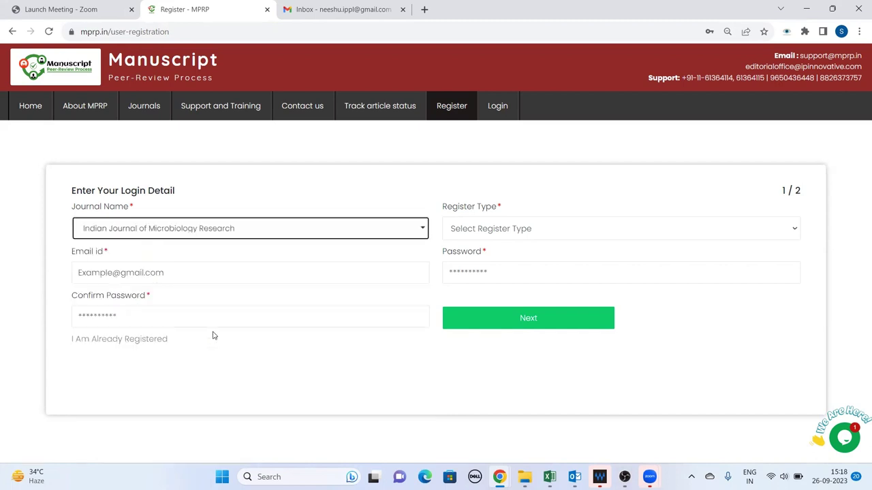
{"action": "left_click", "coordinate": [538, 233]}
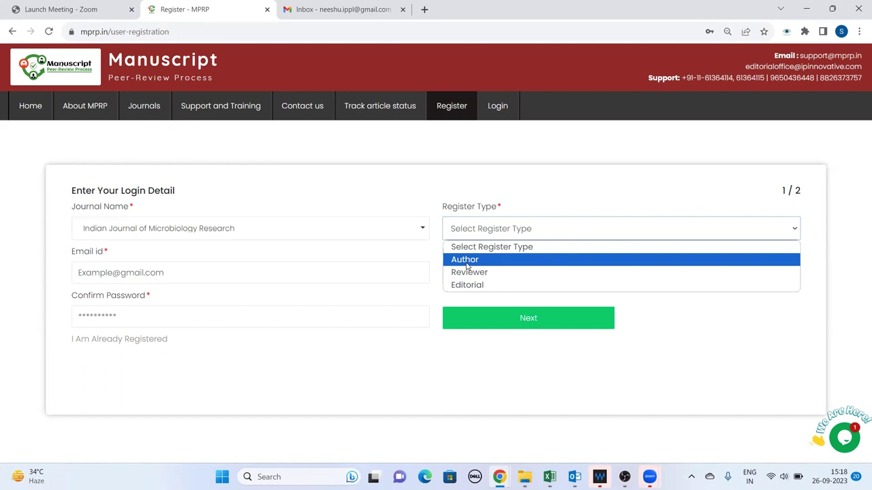
{"action": "left_click", "coordinate": [465, 266]}
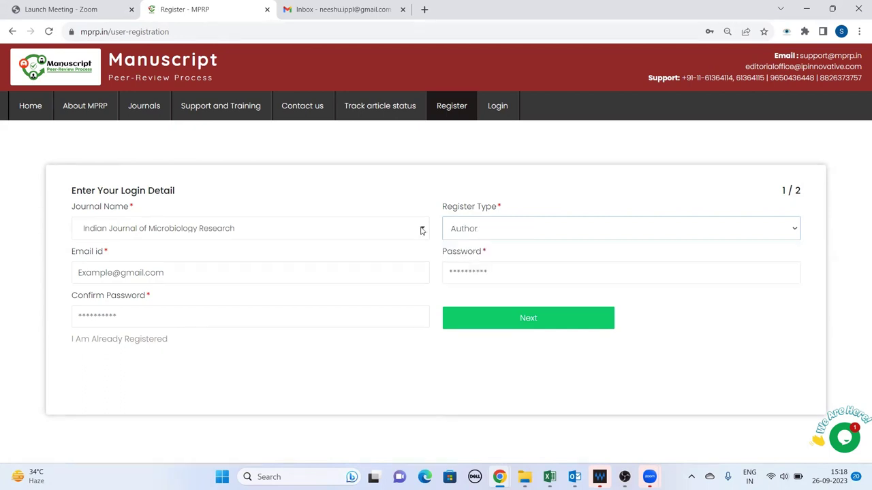
Step: Enter the Gmail login address and a matching password and confirmation, then continue to step 2
{"action": "scroll", "coordinate": [105, 292], "scroll_direction": "down", "scroll_amount": 1}
{"action": "left_click", "coordinate": [103, 248]}
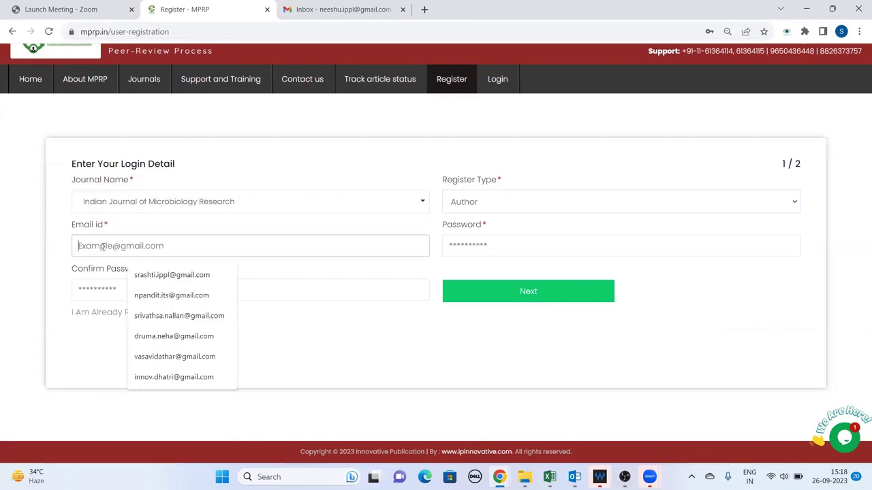
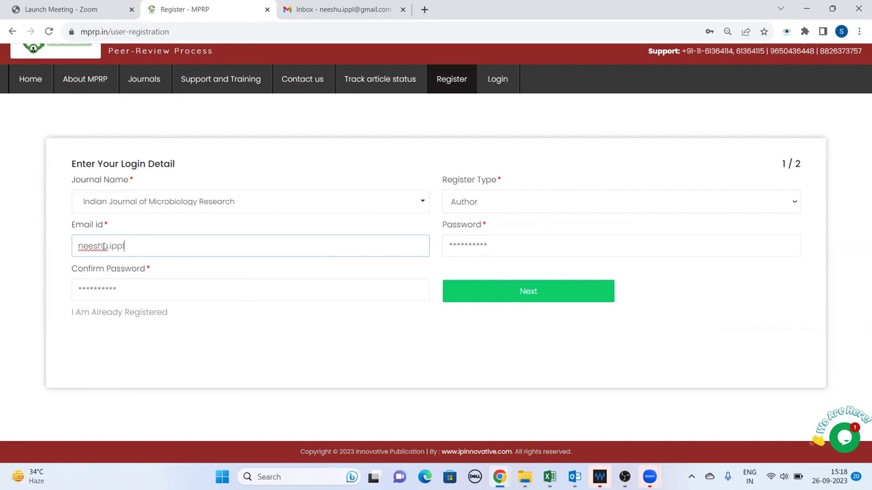
{"action": "left_click", "coordinate": [485, 237]}
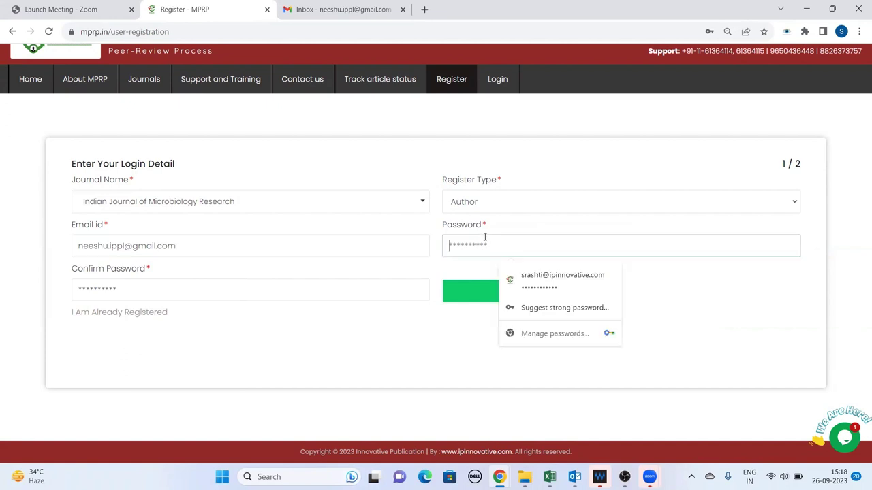
{"action": "left_click", "coordinate": [103, 288]}
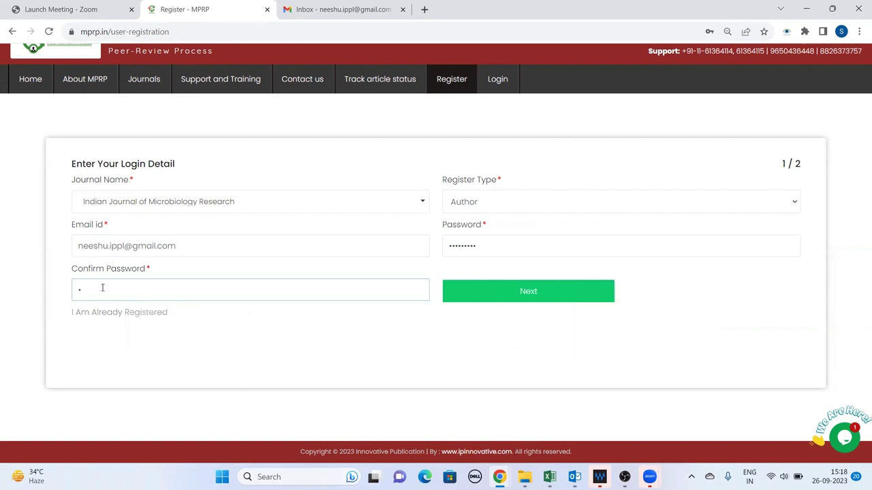
{"action": "left_click", "coordinate": [519, 298]}
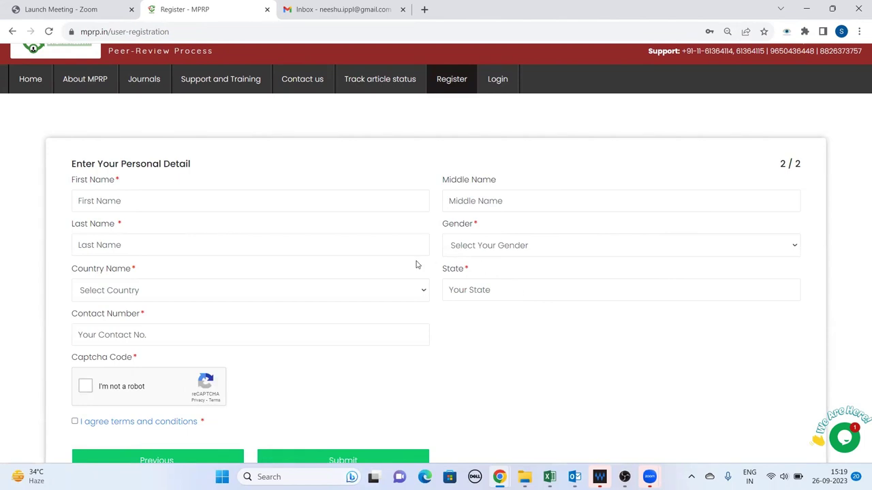
Step: Fill in the user's first and last name and set gender to Female
{"action": "left_click", "coordinate": [142, 203]}
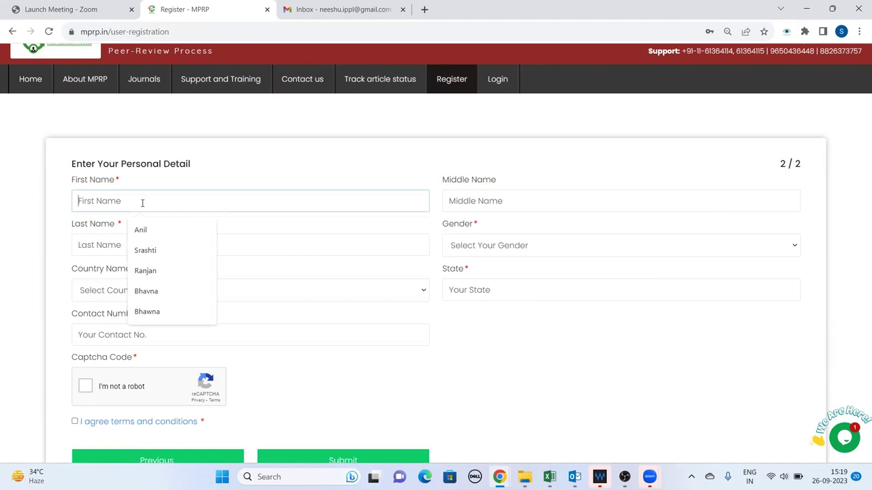
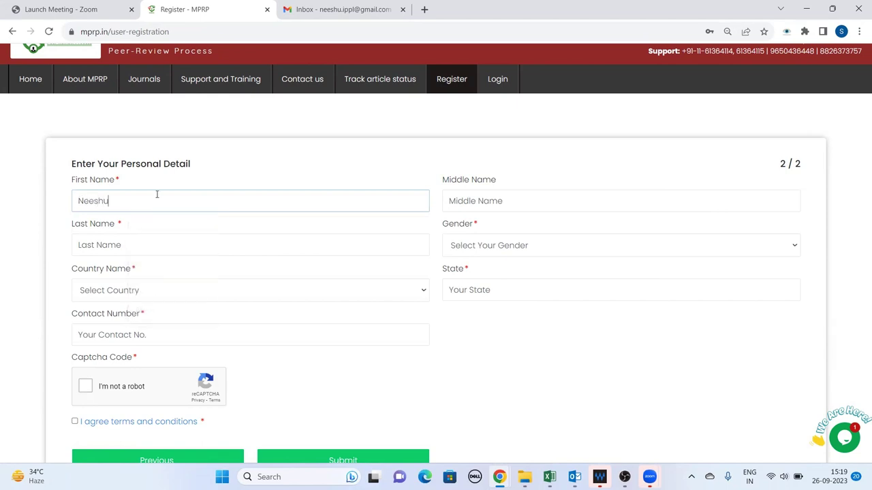
{"action": "left_click", "coordinate": [117, 243]}
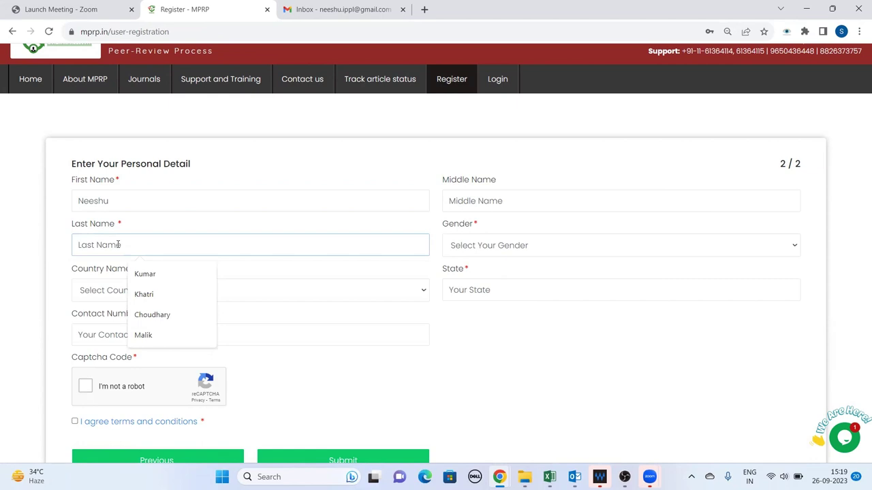
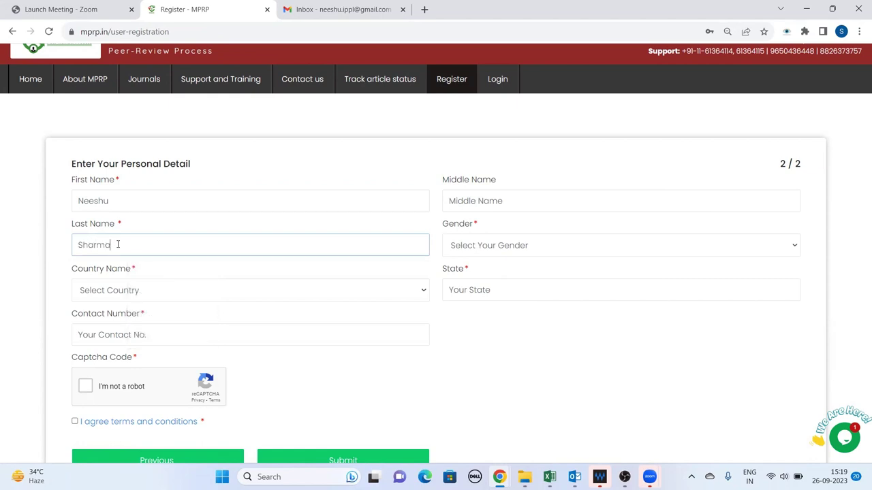
{"action": "left_click", "coordinate": [517, 249]}
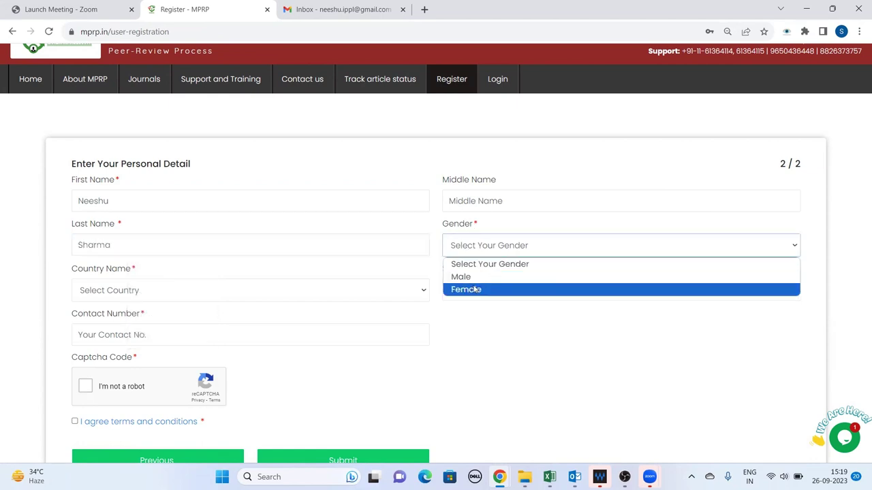
{"action": "left_click", "coordinate": [484, 290]}
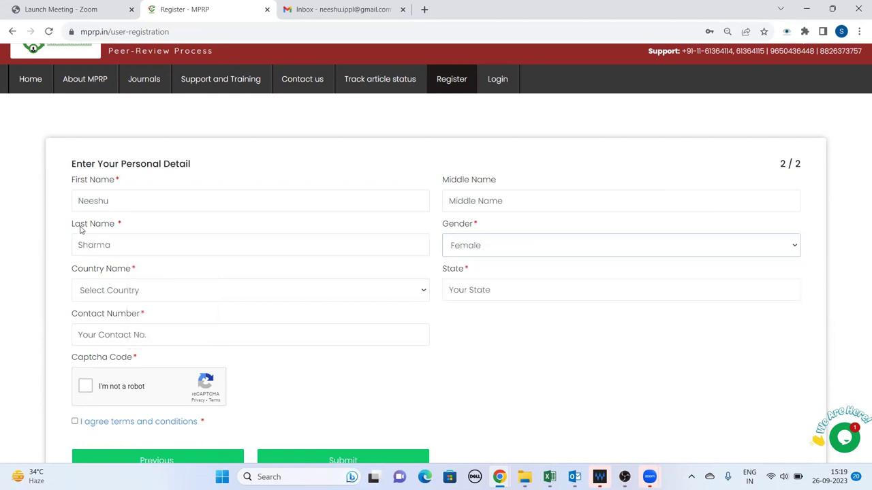
Step: Set the country to India and the state to Uttar Pradesh
{"action": "left_click", "coordinate": [164, 294]}
{"action": "type", "text": "in"}
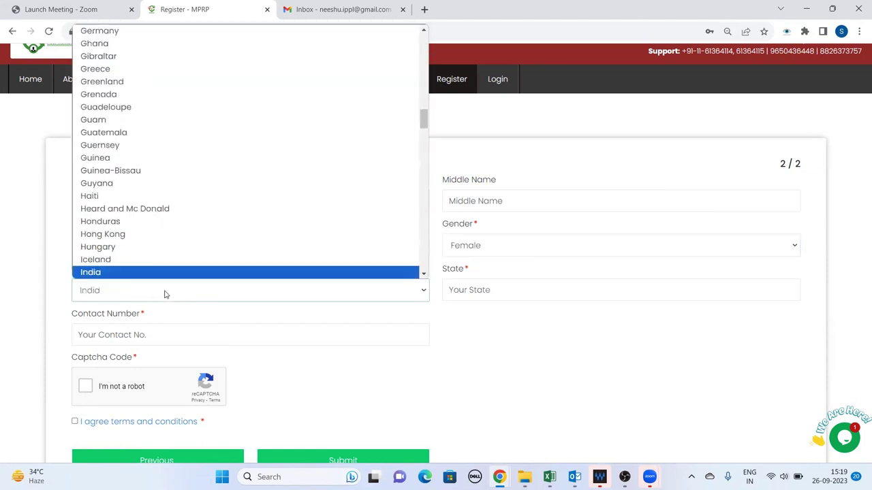
{"action": "scroll", "coordinate": [149, 280], "scroll_direction": "down", "scroll_amount": 1}
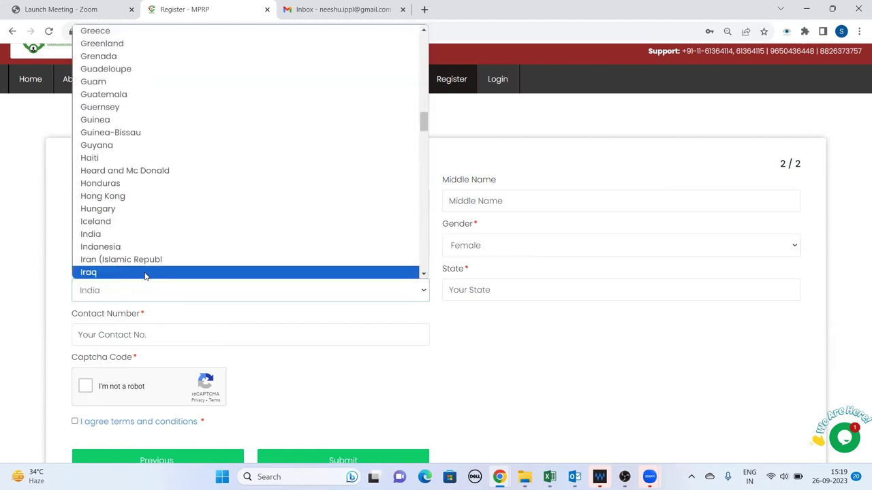
{"action": "left_click", "coordinate": [139, 234]}
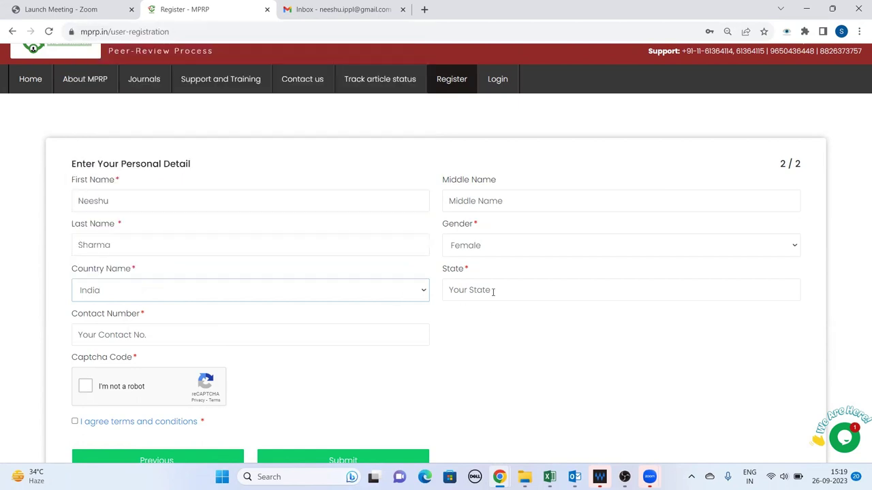
{"action": "left_click", "coordinate": [493, 291]}
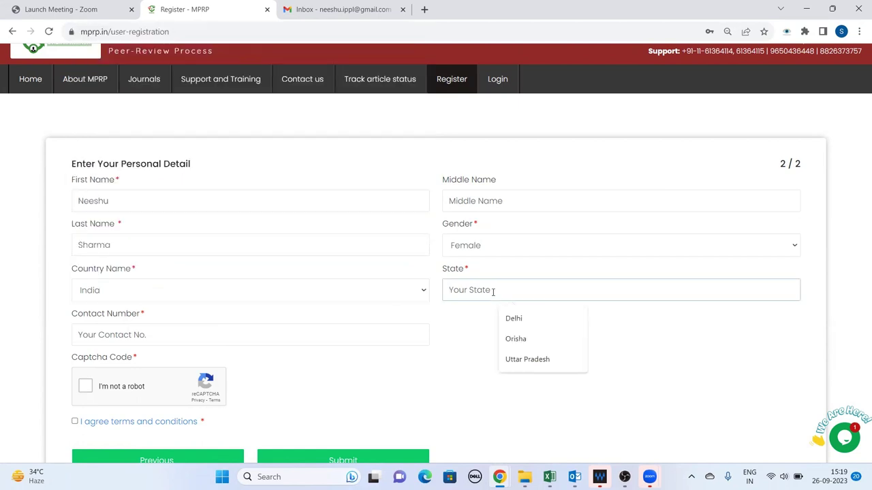
{"action": "left_click", "coordinate": [528, 360]}
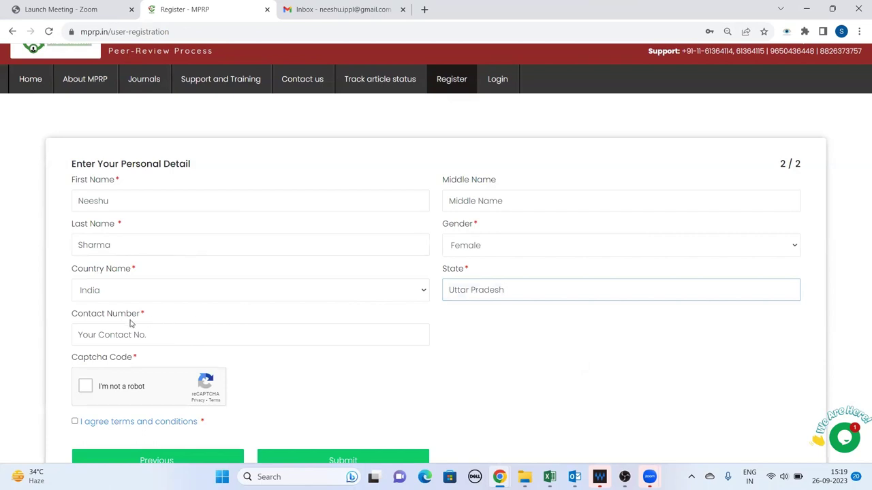
Step: Enter the contact number, pass the captcha, accept the terms and submit the registration
{"action": "scroll", "coordinate": [155, 331], "scroll_direction": "down", "scroll_amount": 1}
{"action": "left_click", "coordinate": [144, 276]}
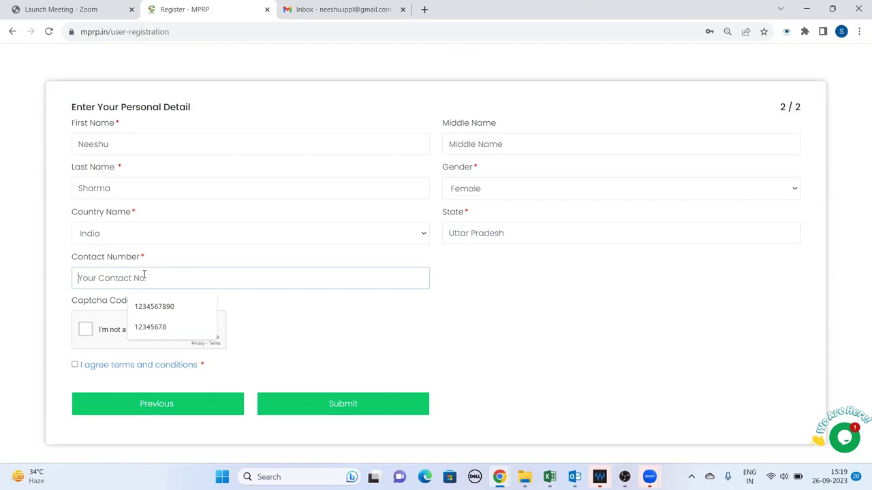
{"action": "type", "text": "12345678"}
{"action": "type", "text": "90"}
{"action": "scroll", "coordinate": [144, 275], "scroll_direction": "down", "scroll_amount": 1}
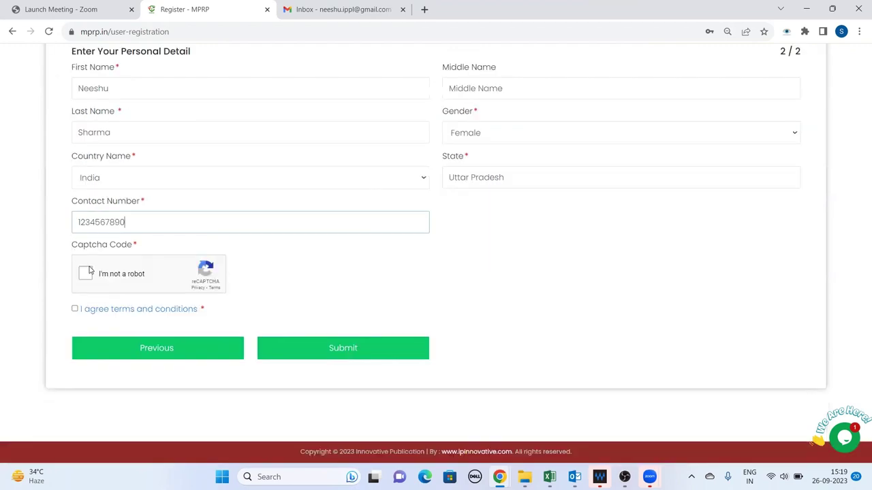
{"action": "left_click", "coordinate": [84, 273]}
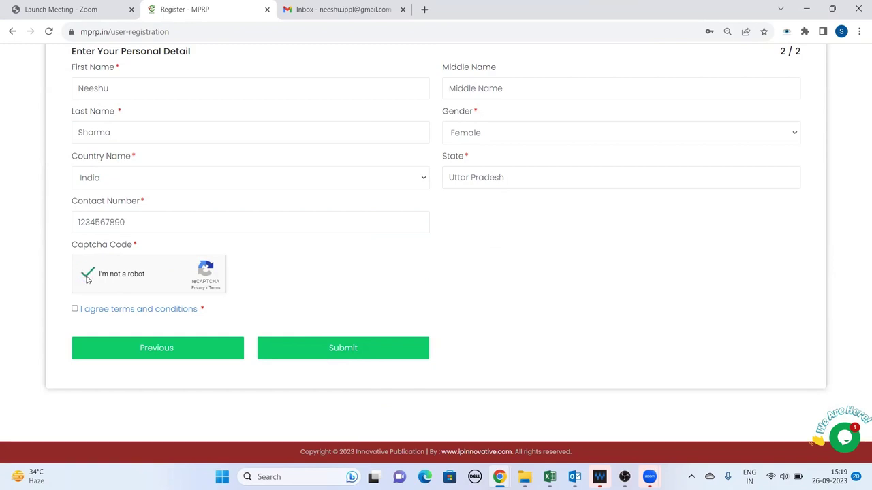
{"action": "left_click", "coordinate": [75, 309]}
{"action": "left_click", "coordinate": [372, 353]}
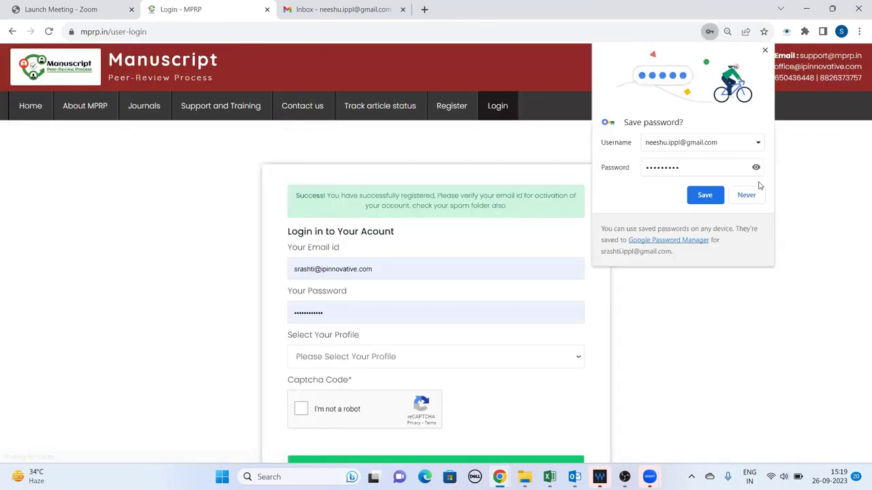
Step: Dismiss Chrome's offer to save the MPRP password
{"action": "left_click", "coordinate": [453, 69]}
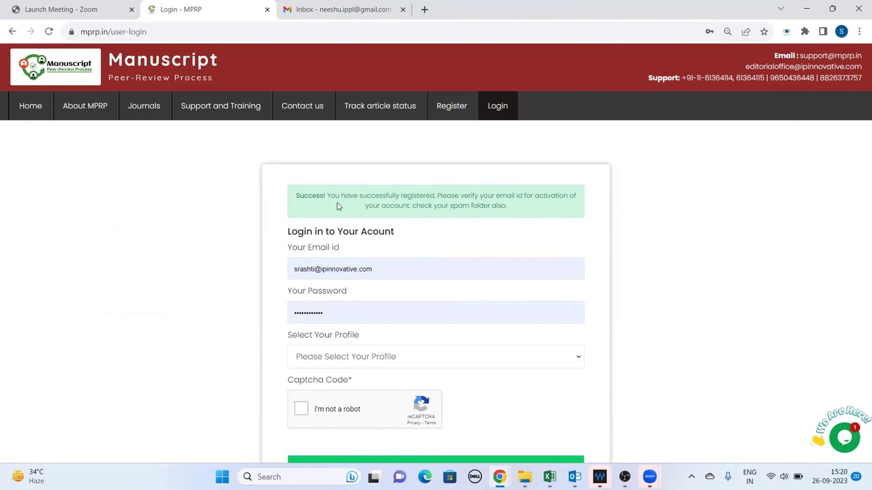
Step: Refresh the Gmail inbox, expand the folder list, then check back on the MPRP tab
{"action": "key", "text": "ctrl+Tab"}
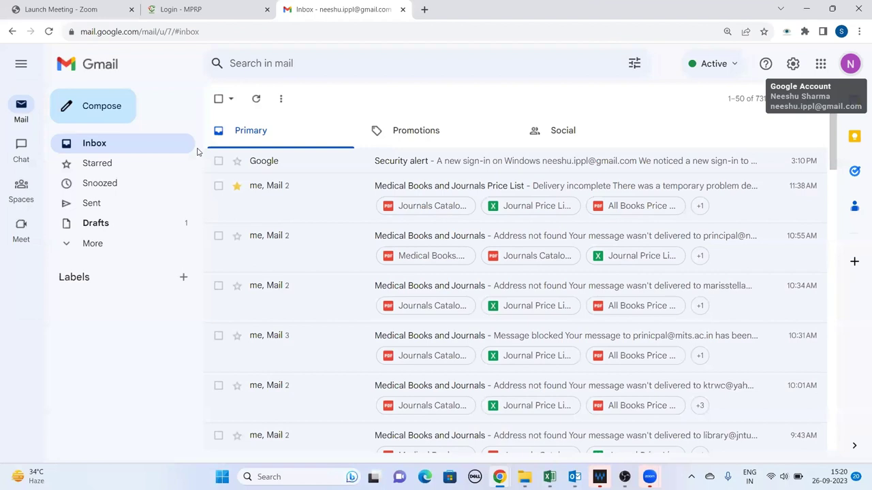
{"action": "left_click", "coordinate": [257, 99]}
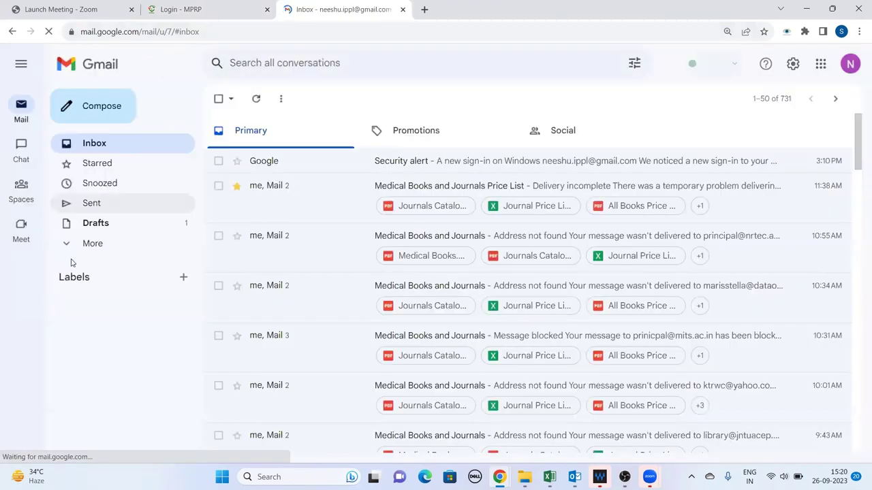
{"action": "left_click", "coordinate": [116, 245]}
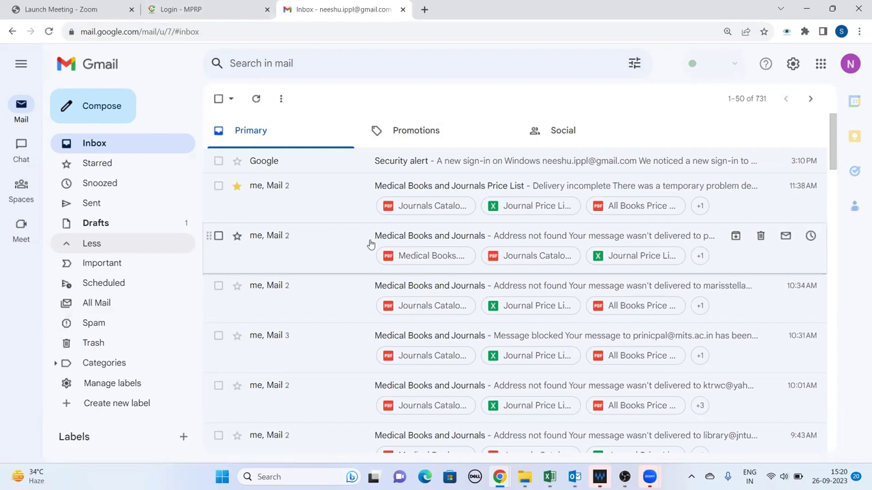
{"action": "left_click", "coordinate": [221, 5]}
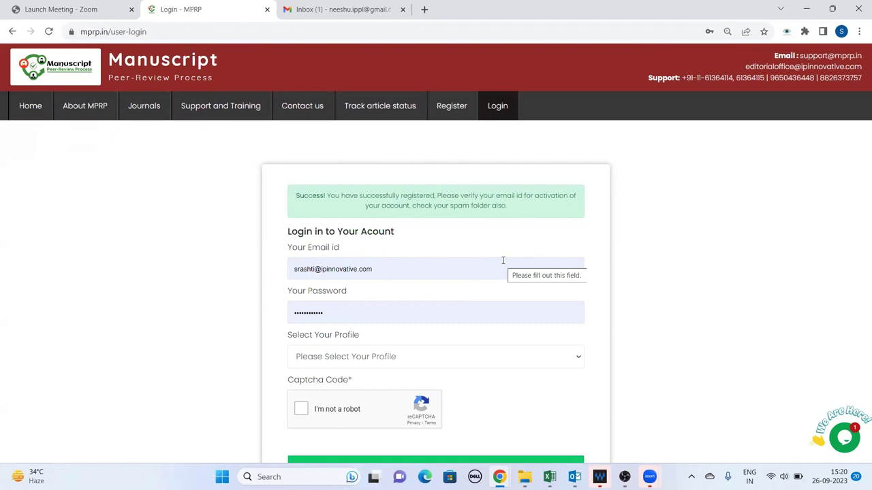
Step: Open the mprp.in verification mail in Gmail and follow its verification link
{"action": "key", "text": "ctrl+Tab"}
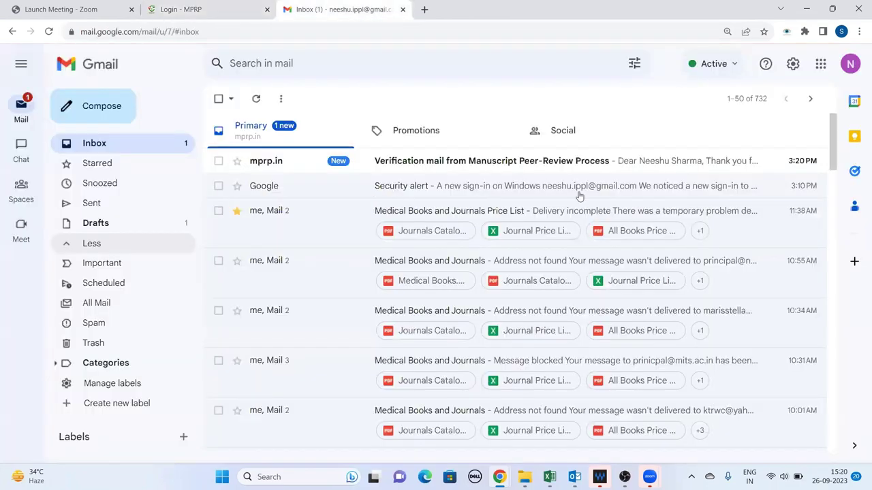
{"action": "left_click", "coordinate": [545, 162]}
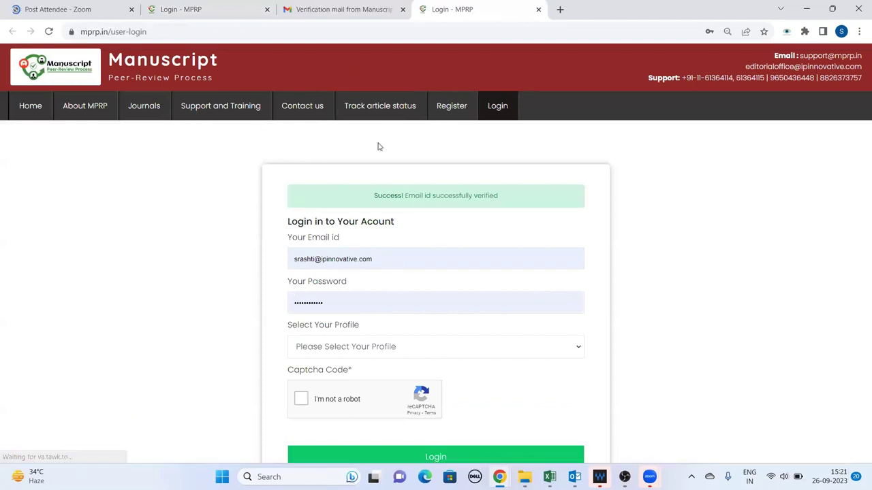
Step: Reload the MPRP login page and enter the registered Gmail address and password
{"action": "left_click", "coordinate": [500, 108]}
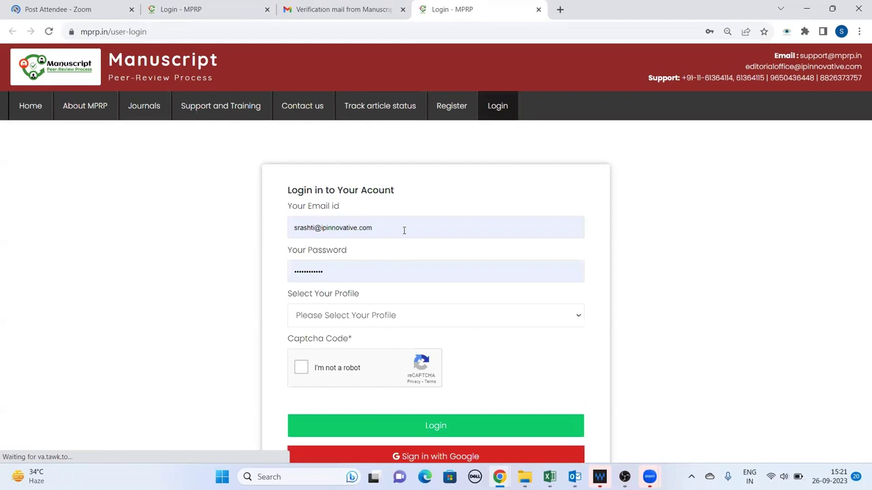
{"action": "key", "text": "ctrl+a"}
{"action": "key", "text": "BackSpace"}
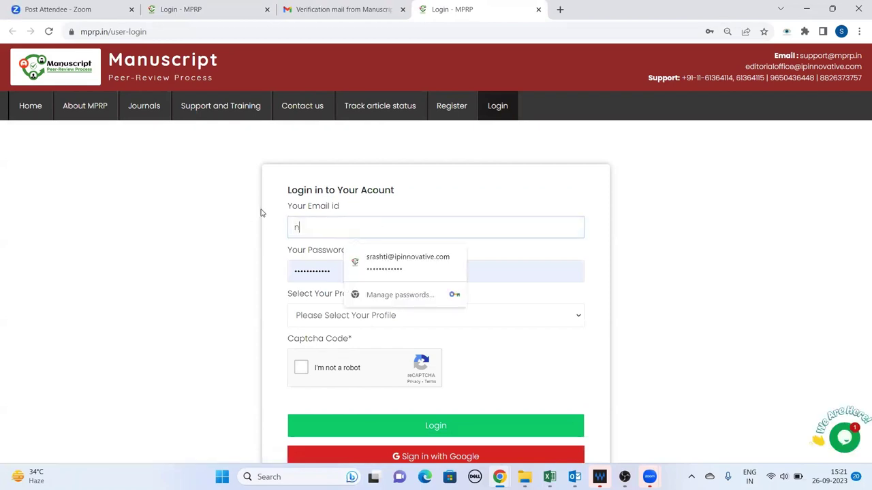
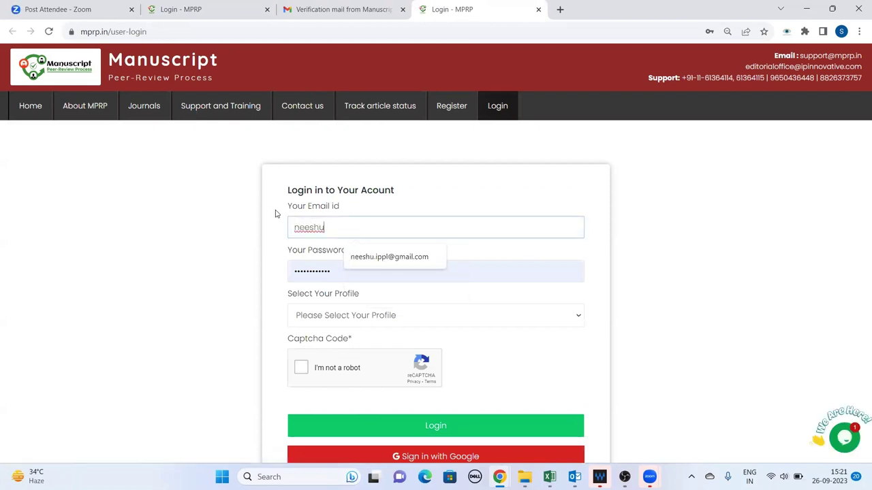
{"action": "left_click", "coordinate": [375, 257]}
{"action": "left_click", "coordinate": [356, 271]}
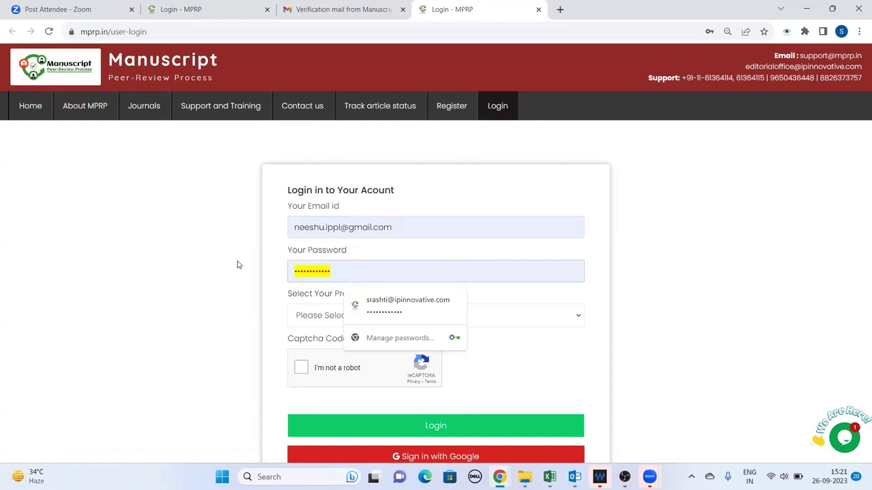
{"action": "key", "text": "ctrl+a"}
{"action": "type", "text": "••••••"}
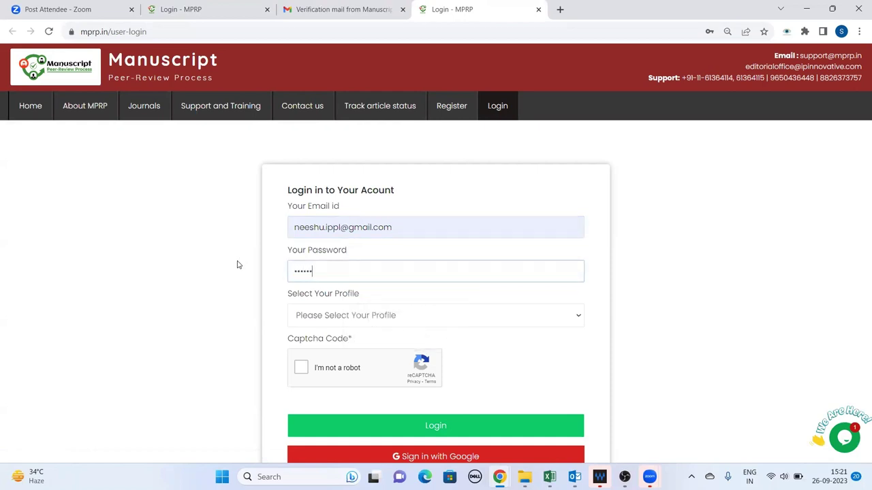
{"action": "type", "text": "•••"}
Step: Choose Author as the login profile and sign in
{"action": "scroll", "coordinate": [375, 320], "scroll_direction": "down", "scroll_amount": 1}
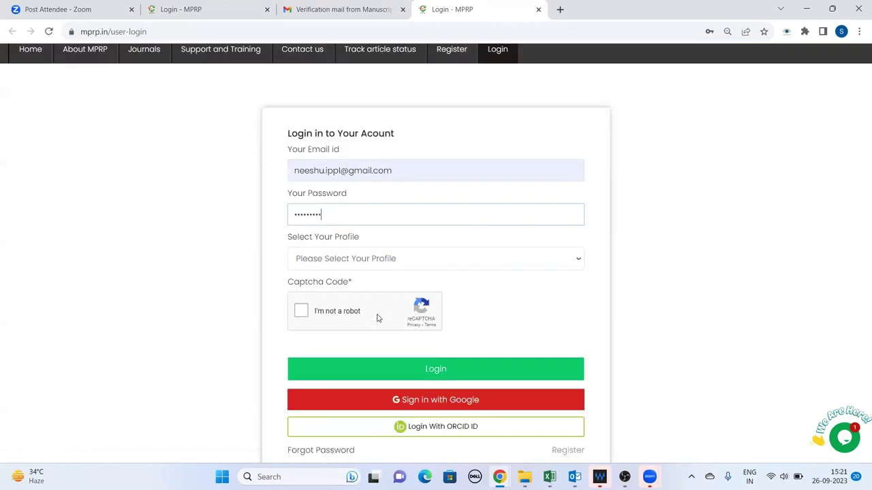
{"action": "left_click", "coordinate": [386, 261]}
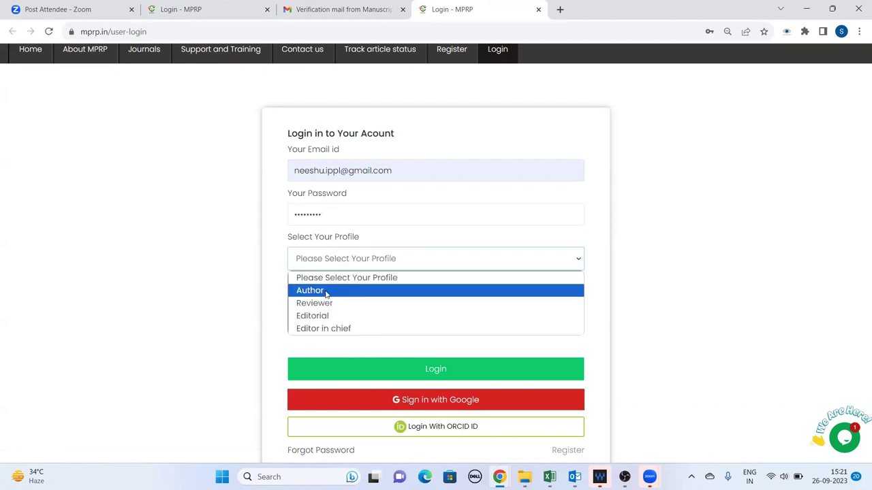
{"action": "left_click", "coordinate": [326, 292]}
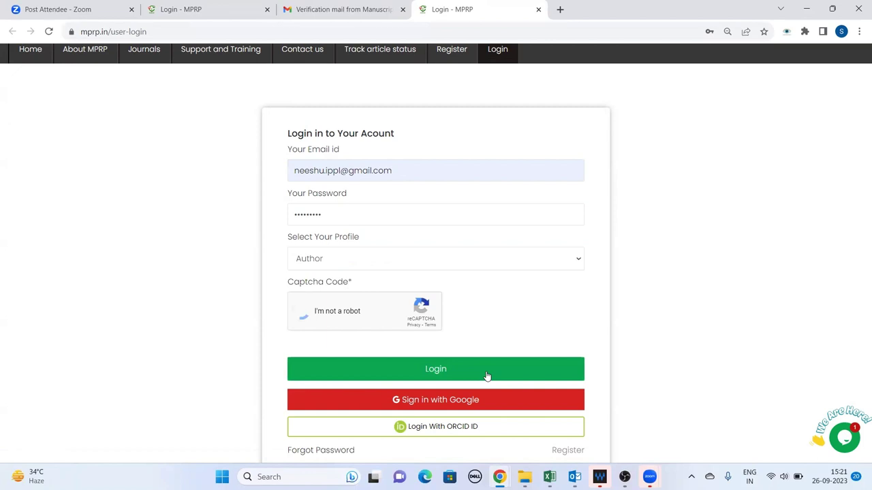
{"action": "scroll", "coordinate": [305, 291], "scroll_direction": "down", "scroll_amount": 1}
{"action": "left_click", "coordinate": [438, 320]}
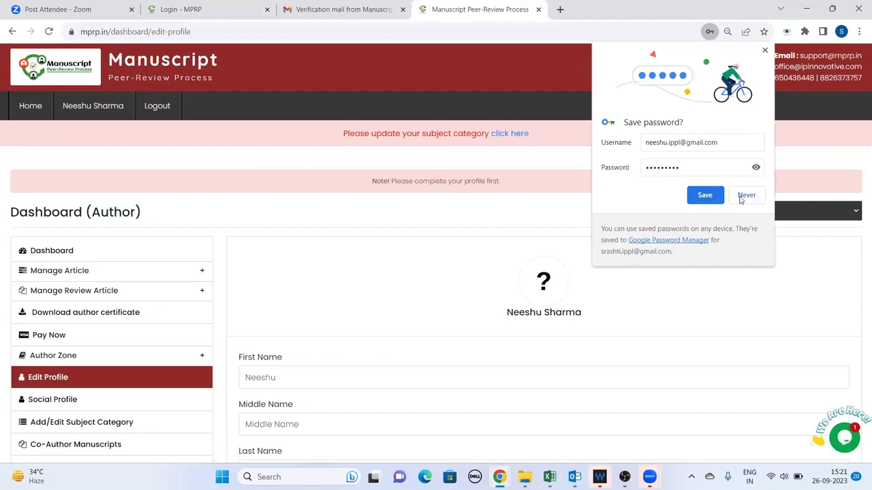
Step: Decline saving the password with Never, then scroll through the pre-filled Edit Profile form
{"action": "left_click", "coordinate": [746, 195]}
{"action": "scroll", "coordinate": [469, 253], "scroll_direction": "down", "scroll_amount": 2}
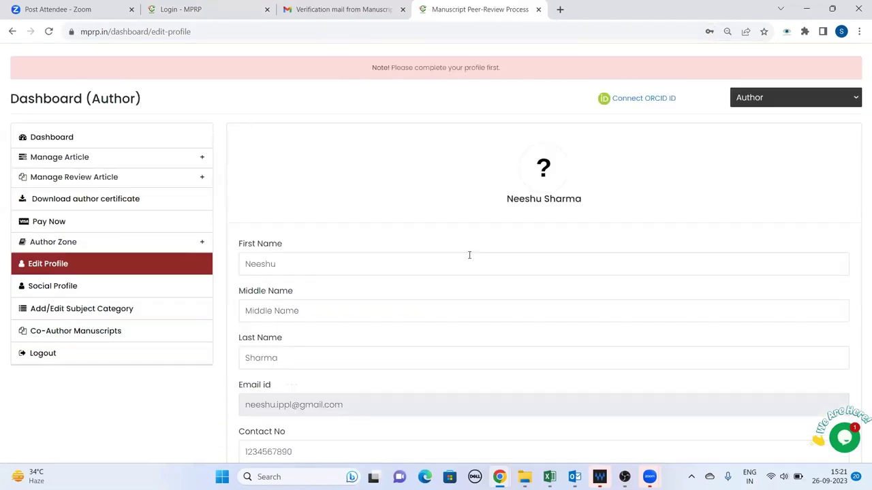
{"action": "scroll", "coordinate": [461, 254], "scroll_direction": "down", "scroll_amount": 1}
{"action": "scroll", "coordinate": [466, 290], "scroll_direction": "down", "scroll_amount": 1}
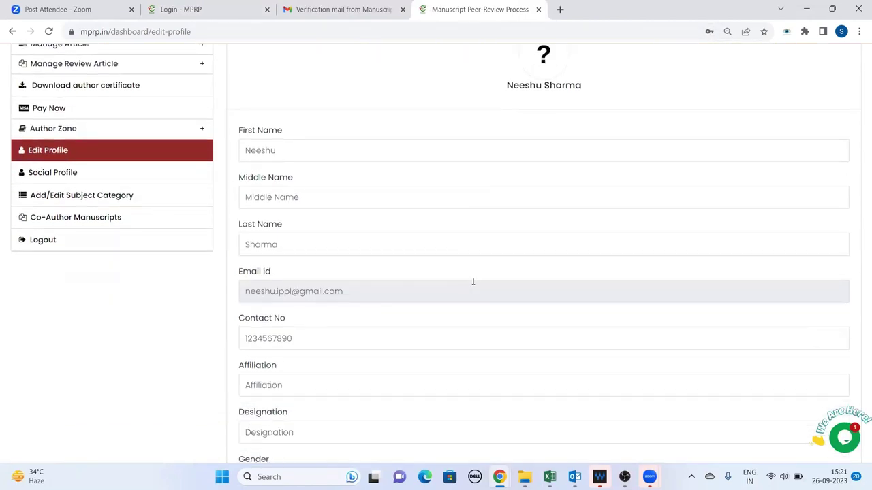
{"action": "scroll", "coordinate": [473, 279], "scroll_direction": "down", "scroll_amount": 1}
{"action": "scroll", "coordinate": [473, 277], "scroll_direction": "down", "scroll_amount": 2}
{"action": "scroll", "coordinate": [469, 292], "scroll_direction": "down", "scroll_amount": 1}
{"action": "scroll", "coordinate": [475, 345], "scroll_direction": "down", "scroll_amount": 2}
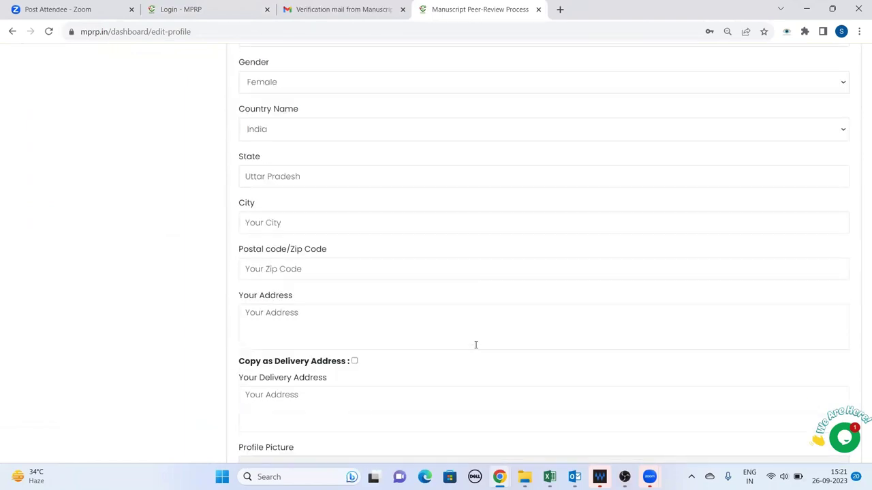
{"action": "scroll", "coordinate": [476, 345], "scroll_direction": "up", "scroll_amount": 1}
{"action": "scroll", "coordinate": [476, 345], "scroll_direction": "up", "scroll_amount": 9}
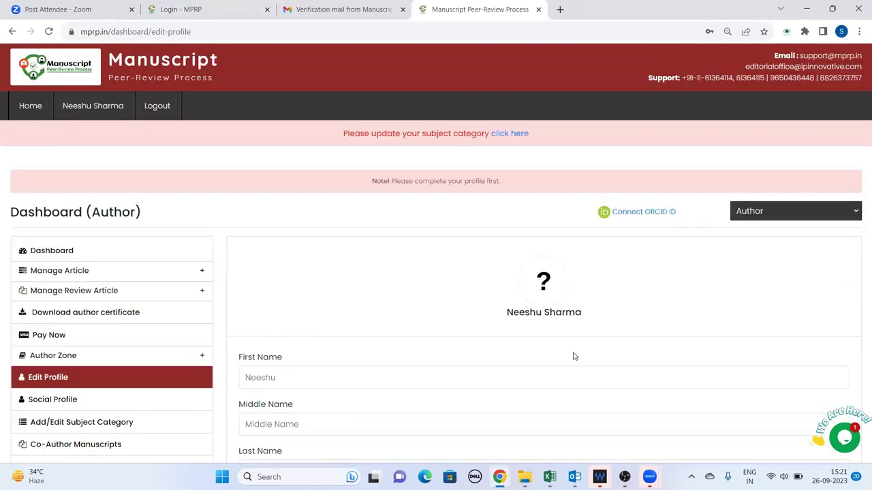